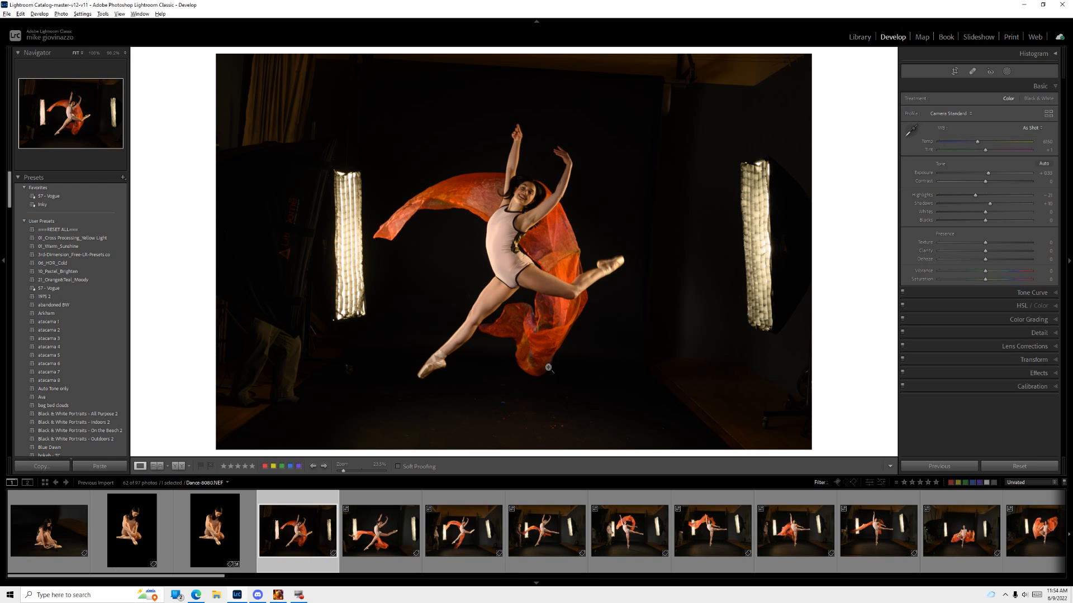
Step: Create a Select Subject mask of the dancer and invert it so it covers the background
left_click(1006, 71)
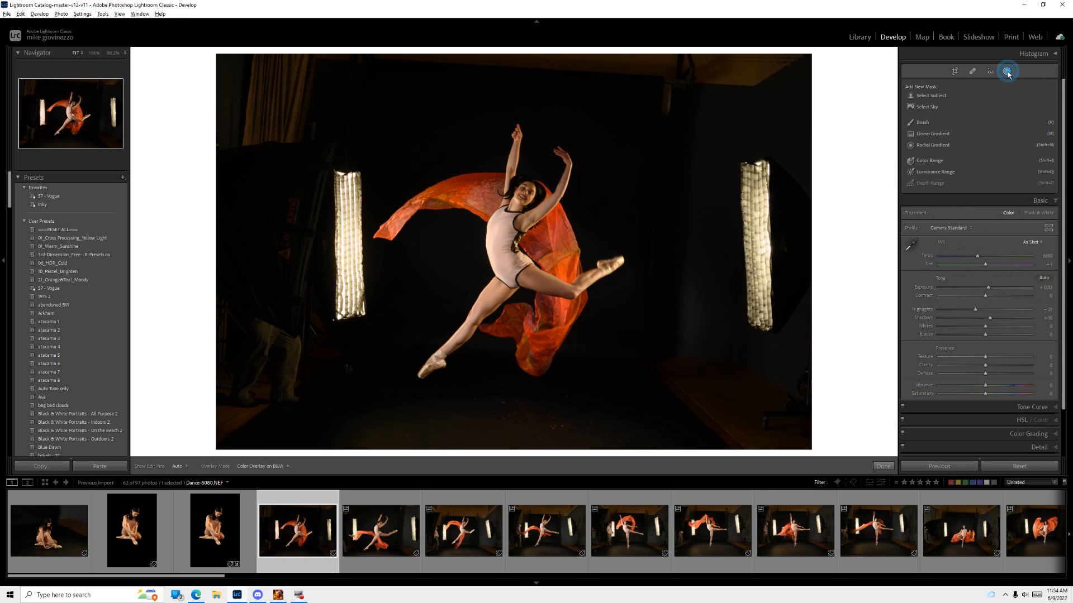
left_click(946, 95)
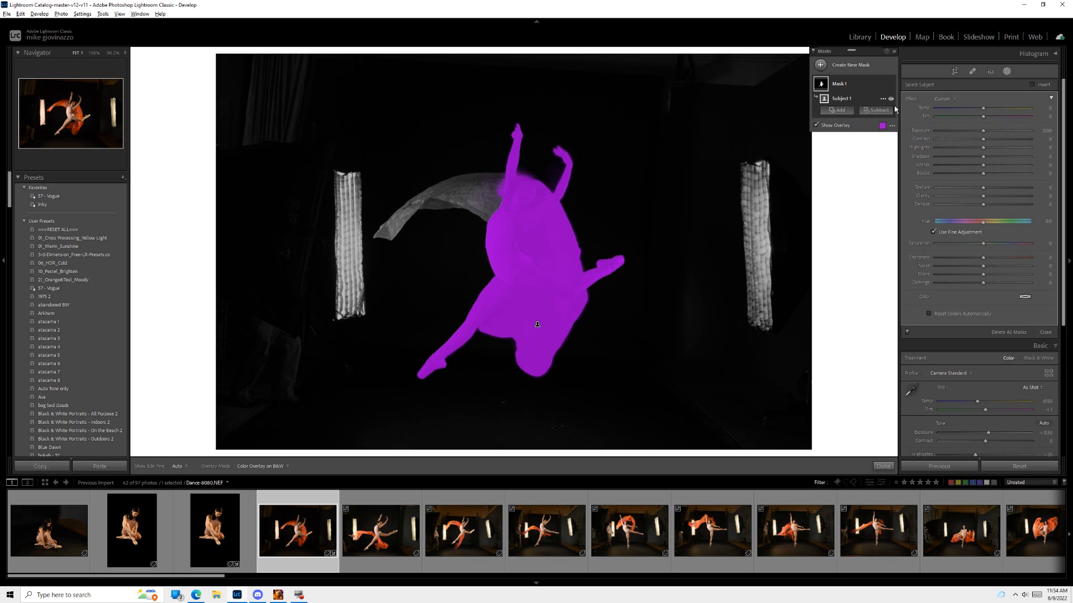
left_click(883, 100)
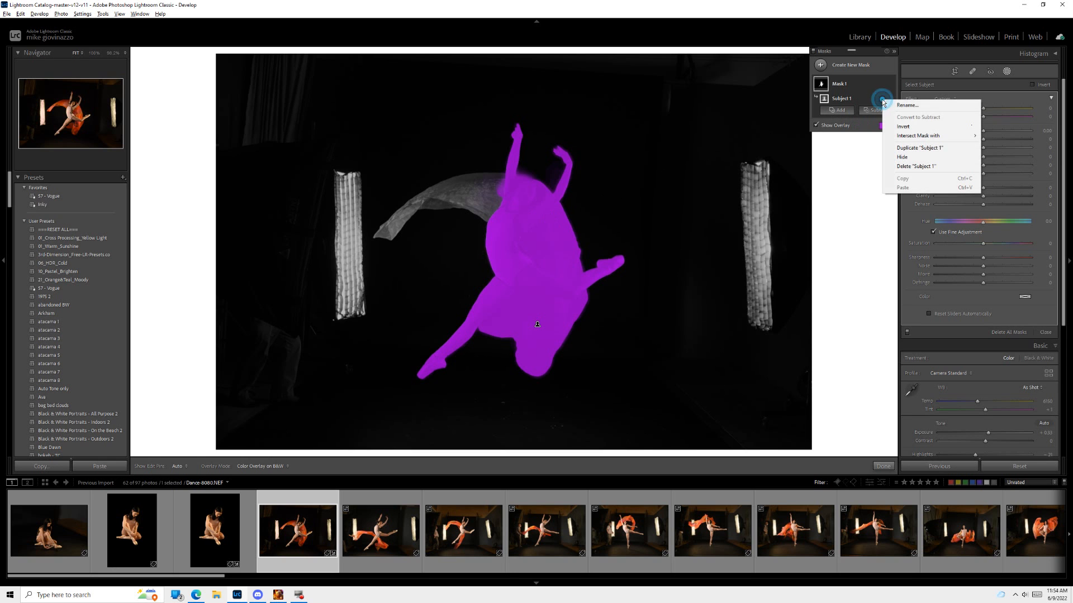
left_click(905, 126)
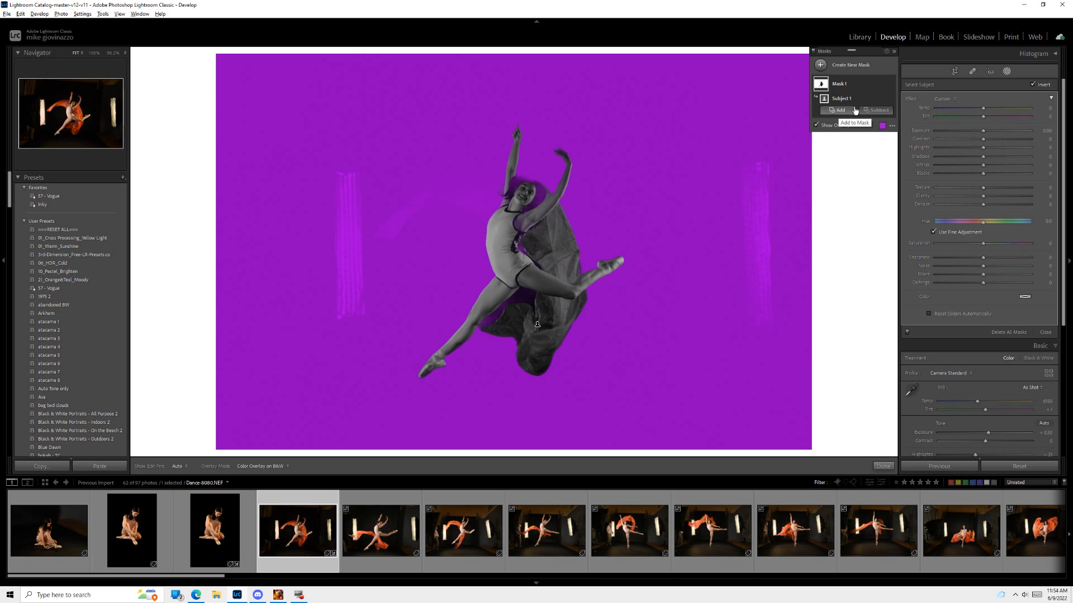
Step: Subtract the flowing orange scarf behind the dancer's arm from the background mask with a brush
left_click(875, 110)
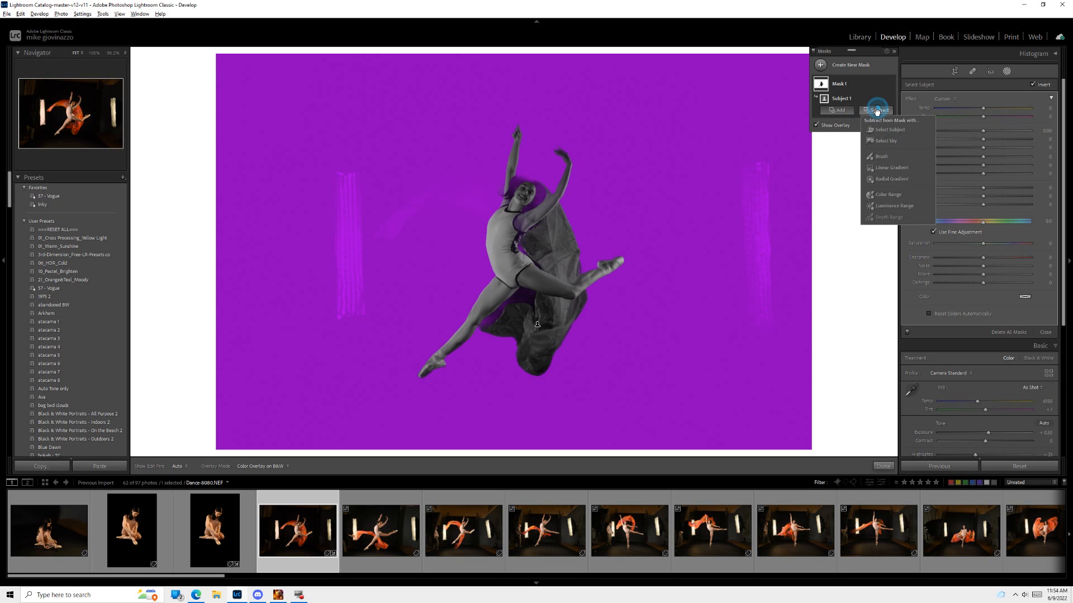
left_click(881, 157)
mouse_move(494, 197)
left_mouse_down()
mouse_move(465, 189)
mouse_move(481, 191)
mouse_move(469, 198)
mouse_move(477, 208)
mouse_move(477, 177)
mouse_move(493, 196)
mouse_move(445, 199)
mouse_move(494, 201)
mouse_move(425, 177)
mouse_move(470, 176)
mouse_move(500, 199)
mouse_move(439, 177)
mouse_move(431, 211)
mouse_move(395, 198)
mouse_move(364, 223)
mouse_move(436, 169)
mouse_move(478, 174)
mouse_move(469, 169)
mouse_move(513, 190)
mouse_move(511, 171)
mouse_move(502, 173)
mouse_move(519, 174)
mouse_move(413, 199)
mouse_move(445, 212)
mouse_move(422, 219)
mouse_move(443, 221)
mouse_move(434, 226)
mouse_move(440, 207)
mouse_move(411, 212)
mouse_move(380, 243)
mouse_move(358, 239)
mouse_move(392, 210)
mouse_move(380, 179)
mouse_move(442, 146)
left_mouse_up()
key("alt")
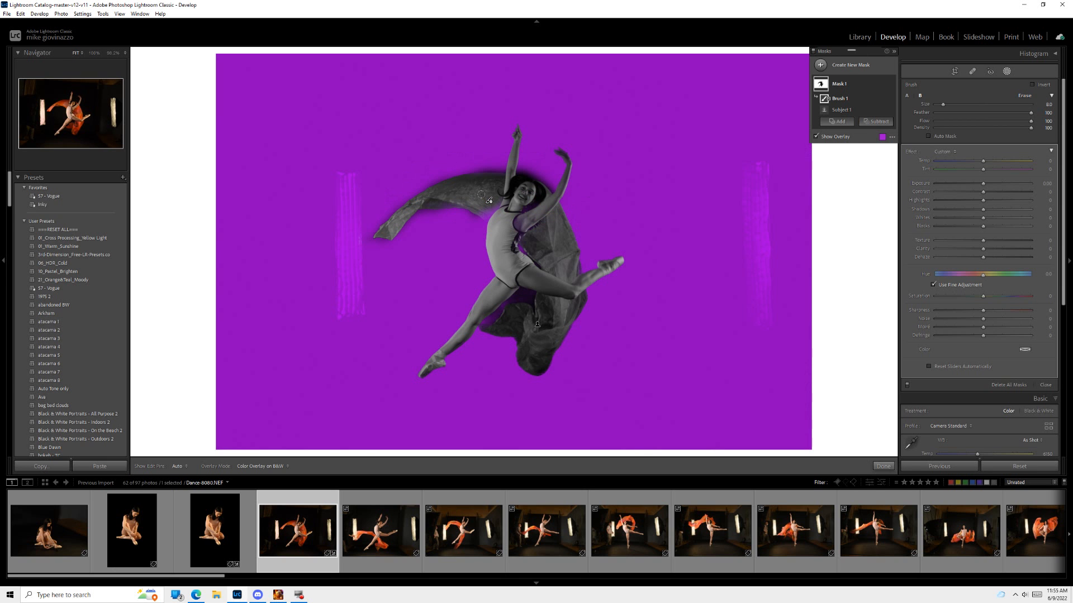
Step: Brush the areas around the hair, torso and lower scarf out of the background mask and apply the BLACK effect preset
left_click_drag(489, 201, 495, 241)
mouse_move(501, 316)
left_mouse_down()
mouse_move(491, 307)
mouse_move(501, 295)
mouse_move(538, 287)
left_mouse_up()
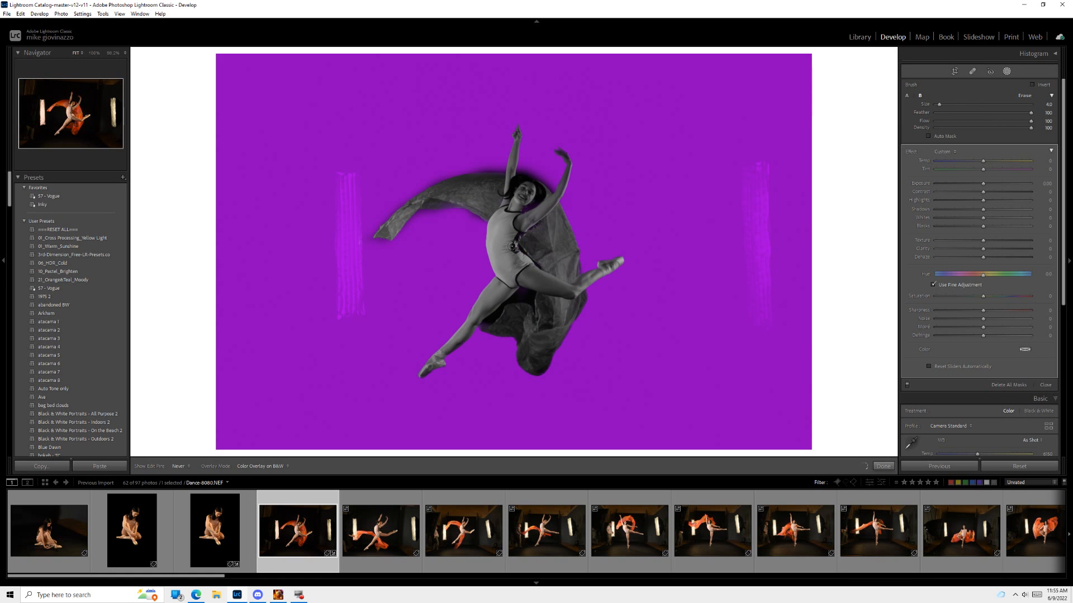
left_click_drag(516, 204, 510, 194)
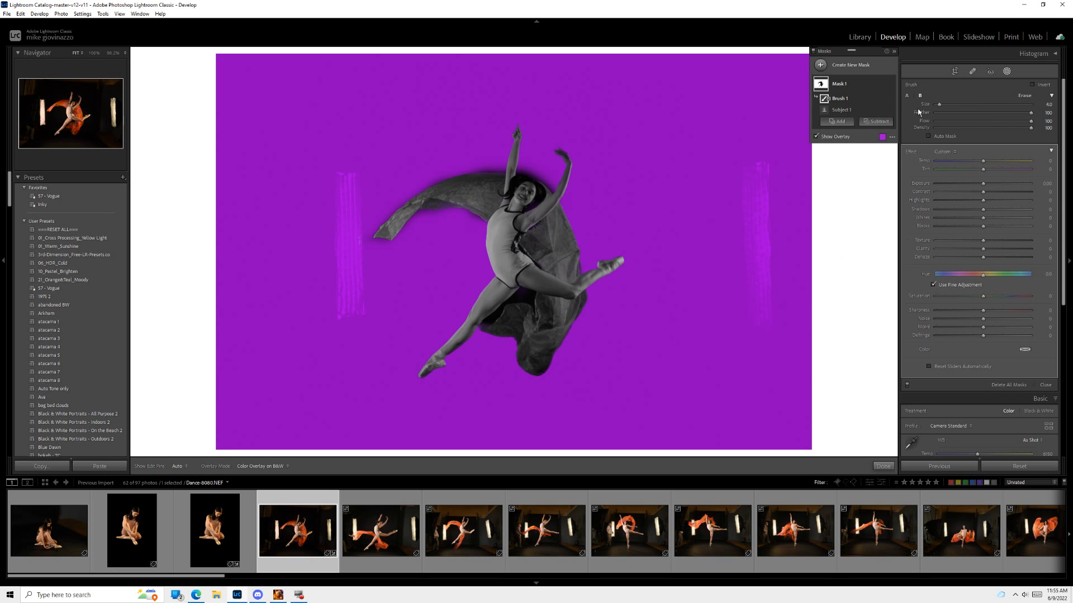
left_click(944, 153)
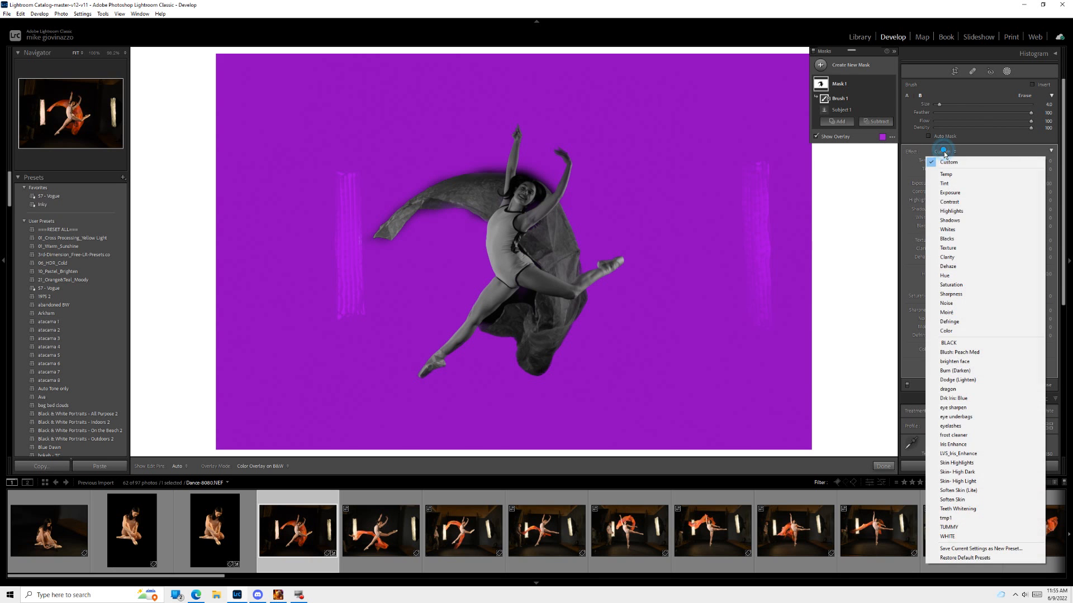
left_click(955, 343)
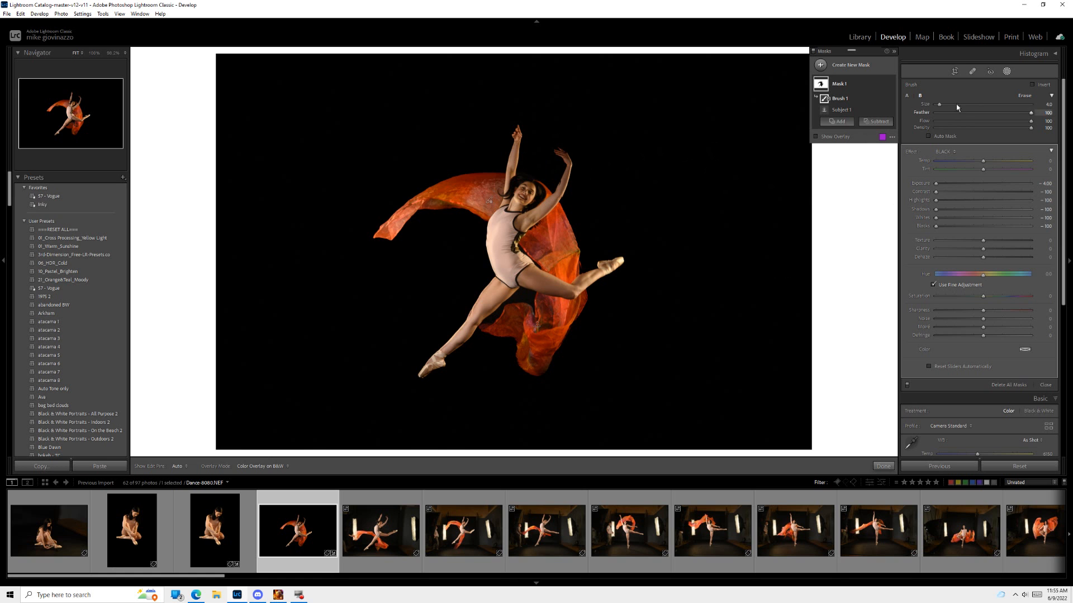
Step: Add a radial gradient mask over the dancer's head and raised arms and apply the brighten face effect preset
left_click(858, 67)
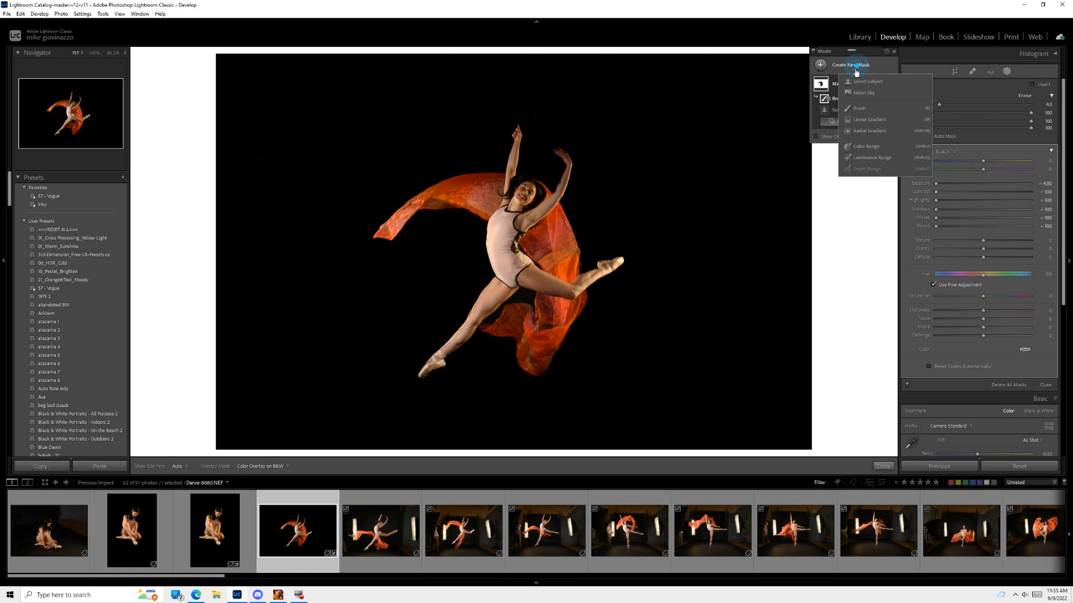
left_click(866, 132)
left_click_drag(517, 149, 663, 224)
left_click_drag(522, 148, 526, 178)
left_click(944, 113)
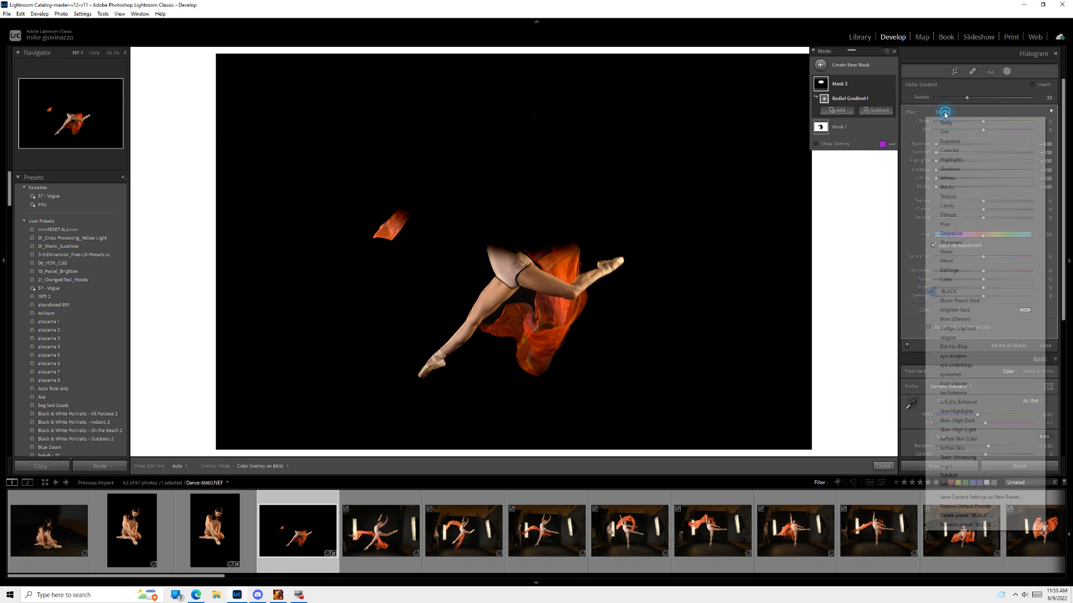
left_click(970, 310)
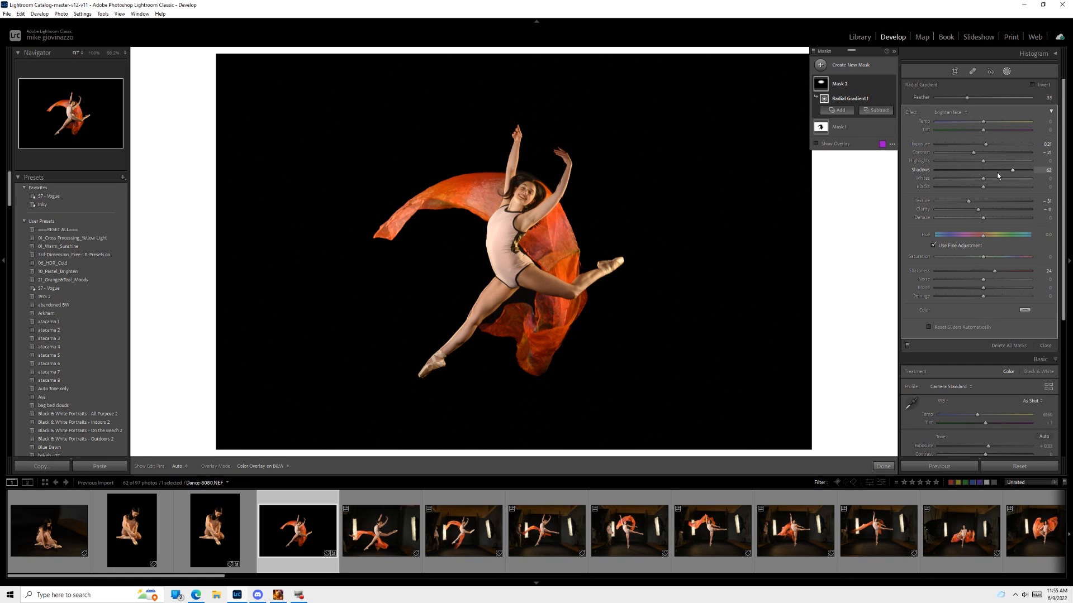
Step: Set the radial gradient's exposure to -0.14 and highlights to -1, and shift it up and right toward the raised hands
left_click_drag(986, 147, 980, 146)
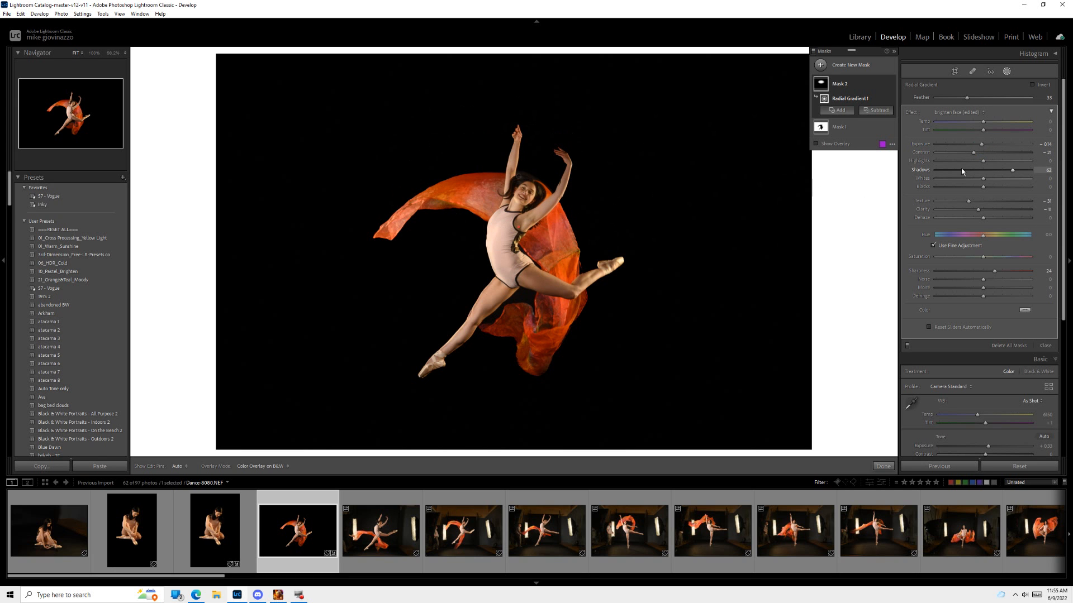
mouse_move(983, 161)
left_mouse_down()
mouse_move(963, 166)
mouse_move(973, 162)
left_mouse_up()
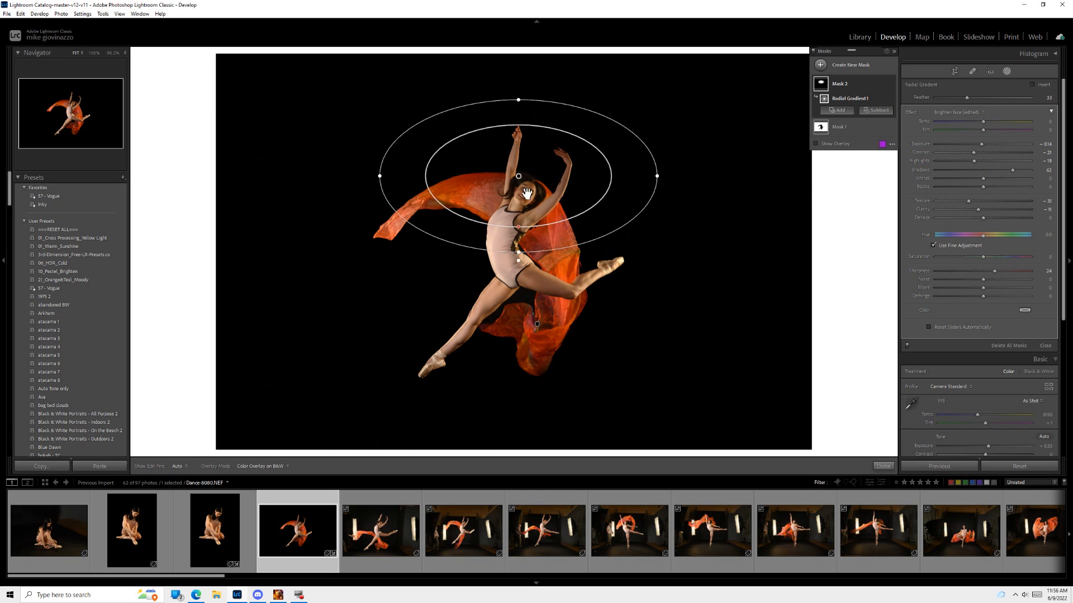
left_click_drag(521, 180, 537, 162)
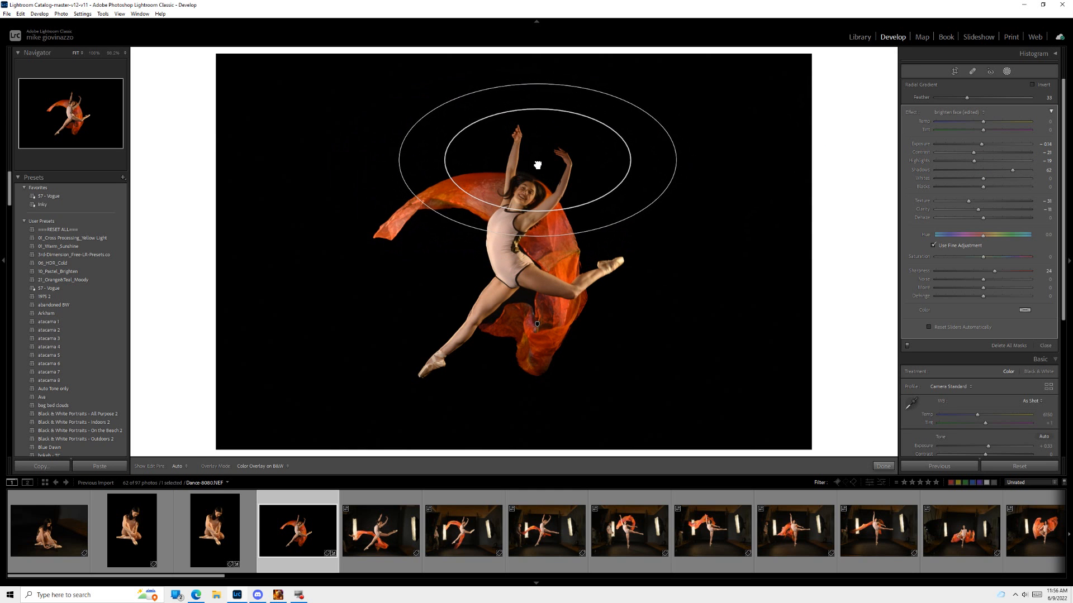
left_click_drag(974, 160, 984, 161)
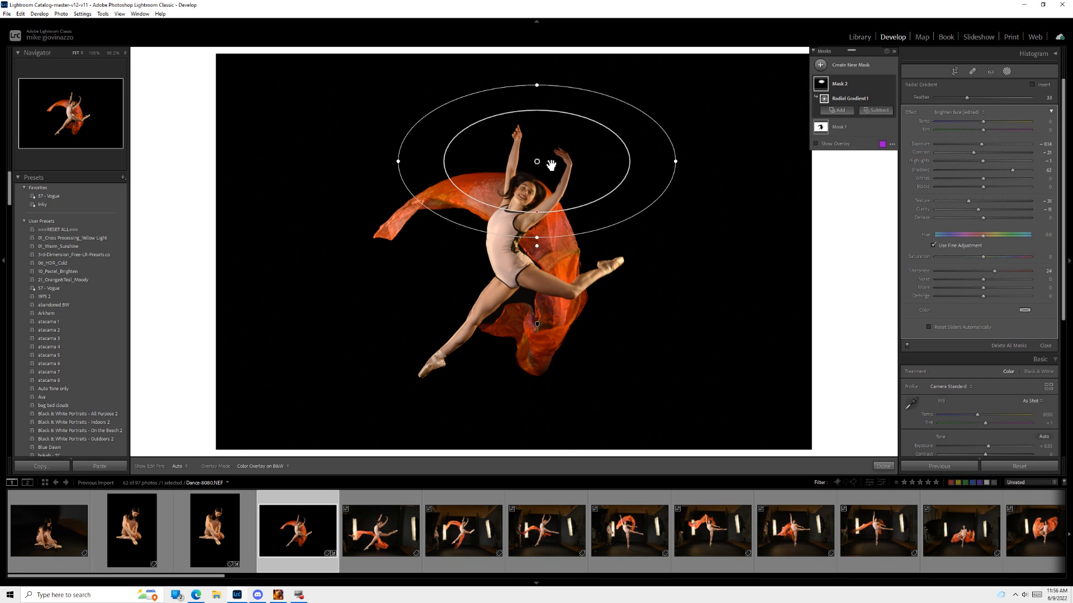
left_click_drag(537, 162, 542, 159)
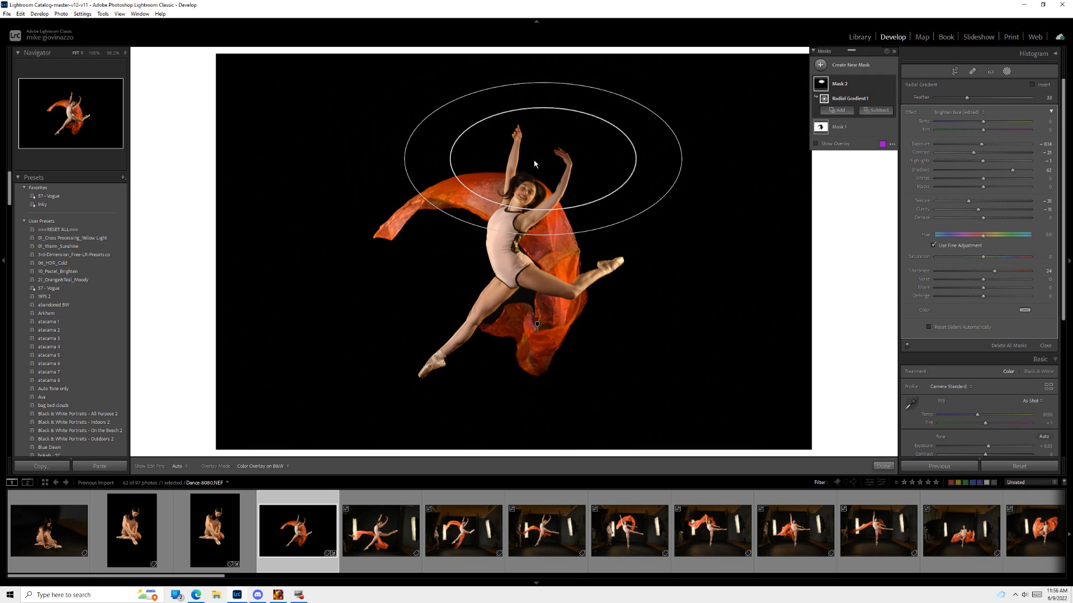
Step: Add a small radial gradient mask over the dancer's lower raised hand, reset its effect settings and raise its exposure slightly
left_click(855, 66)
left_click(865, 129)
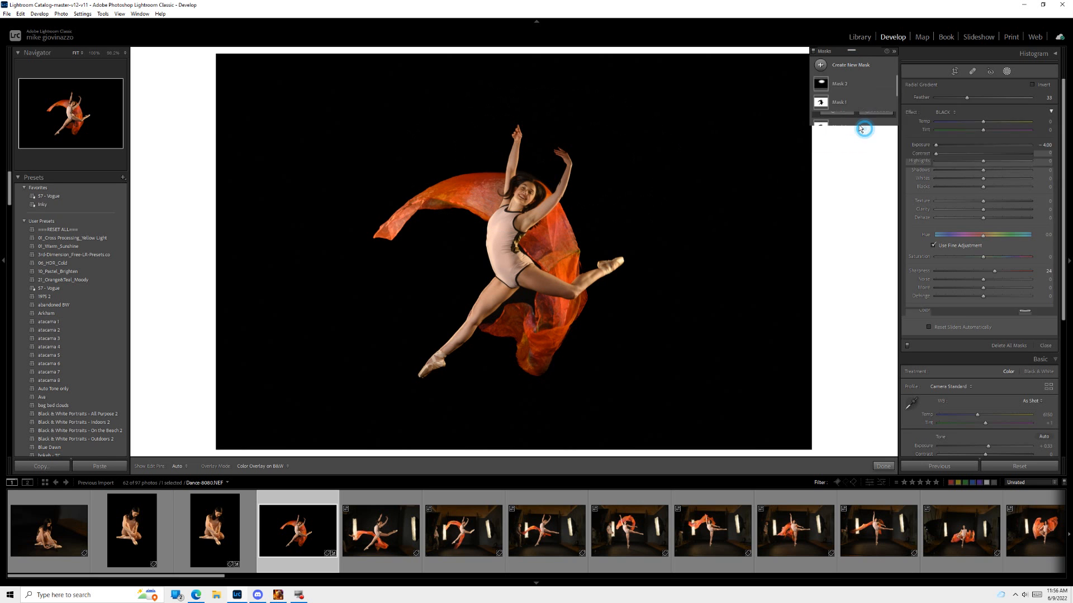
left_click_drag(558, 148, 596, 172)
double_click(910, 112)
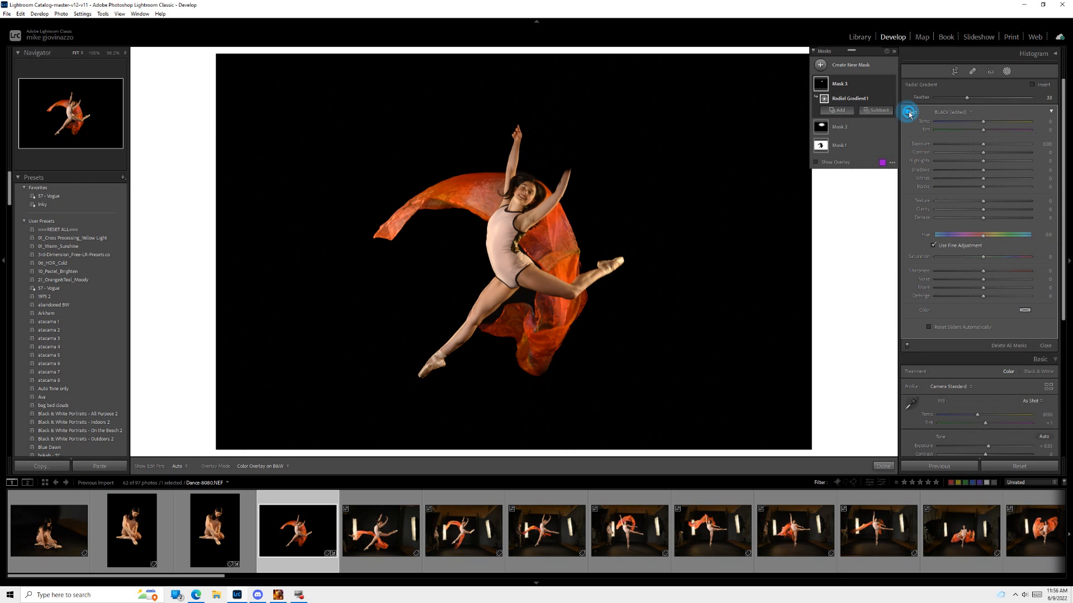
key("o")
left_click_drag(985, 146, 986, 147)
left_click_drag(994, 144, 998, 145)
Step: Rotate the photo about 15 degrees and reposition it within a tighter crop around the dancer
key("r")
left_click_drag(852, 229, 855, 306)
left_click_drag(494, 308, 529, 296)
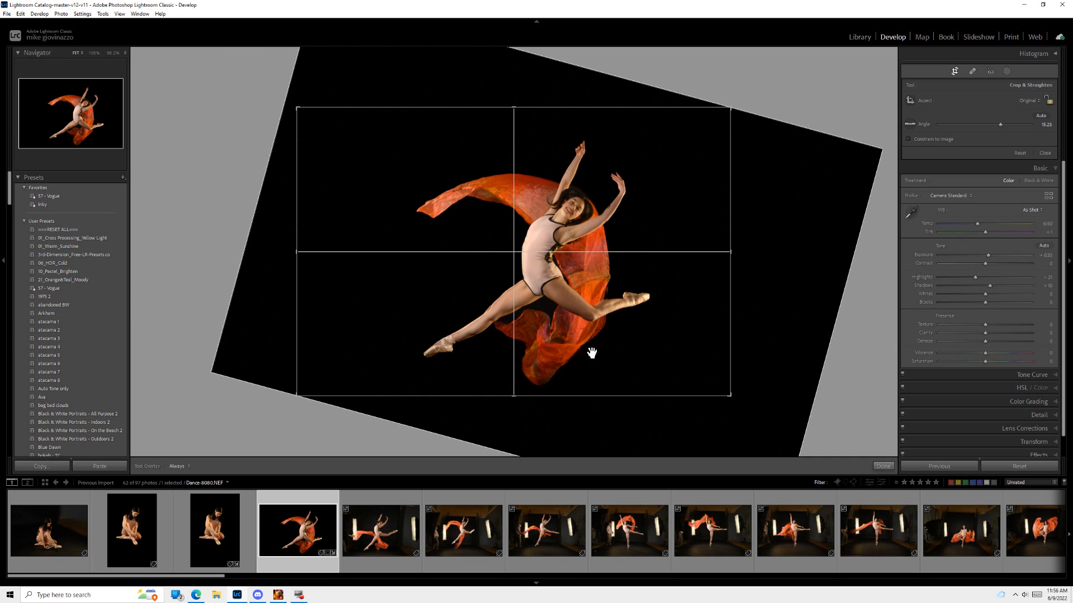
left_click(883, 466)
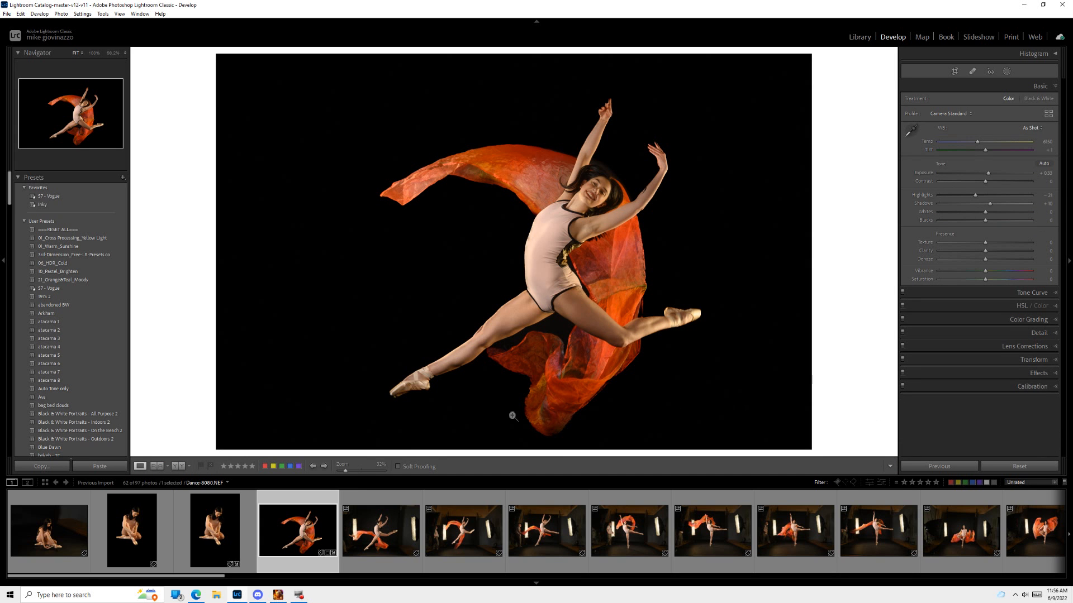
Step: Export the edited dancer photo as a JPEG into the signed folder
right_click(299, 526)
mouse_move(317, 488)
left_click(492, 466)
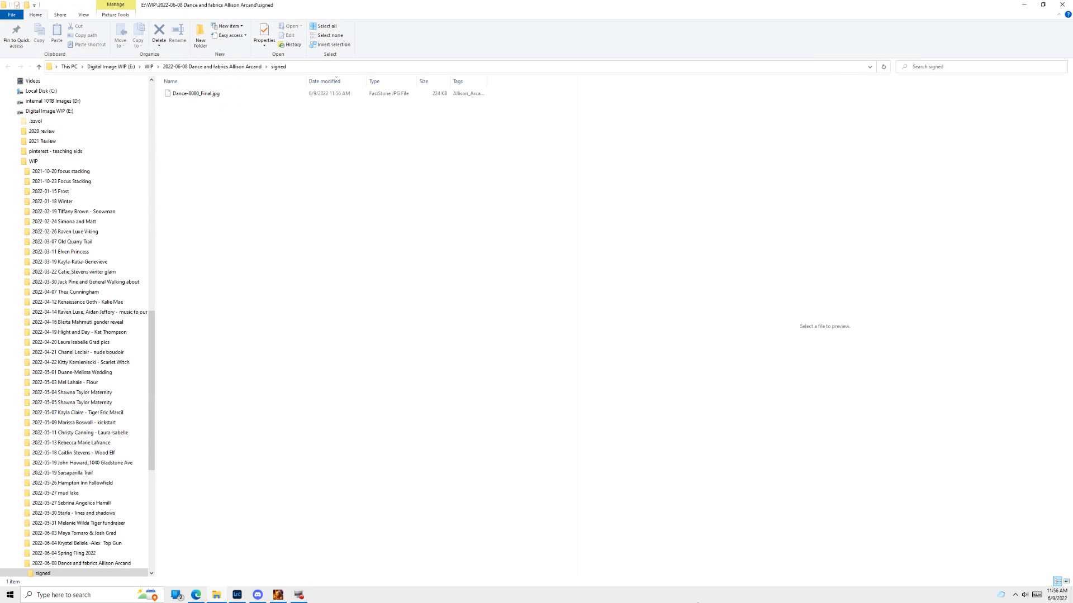
Step: View the exported Dance-8080_Final.jpg full screen, and close the viewer and its folder window
left_click(177, 95)
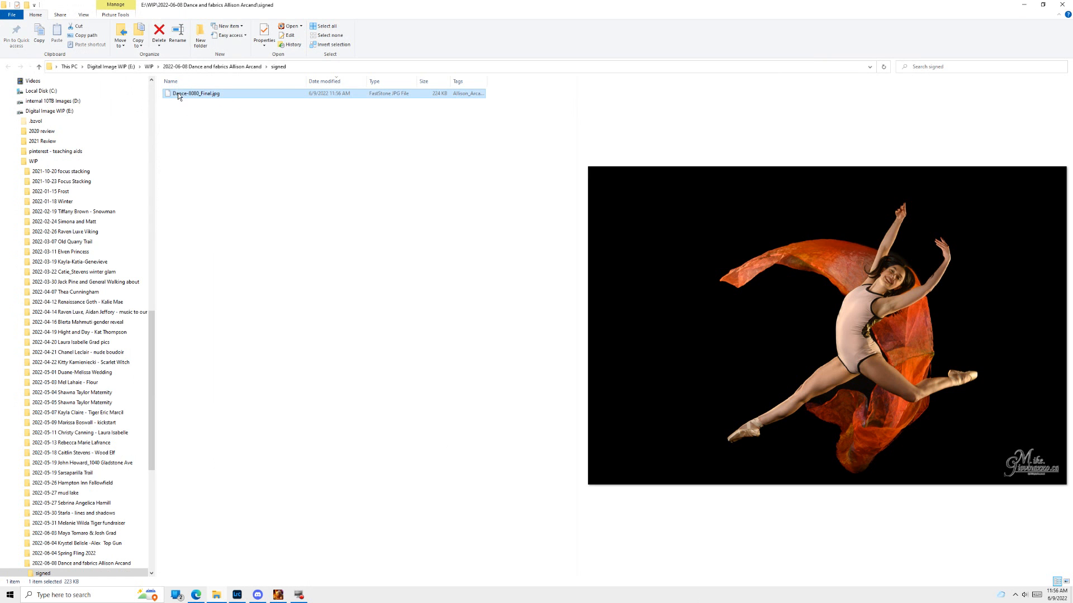
double_click(180, 94)
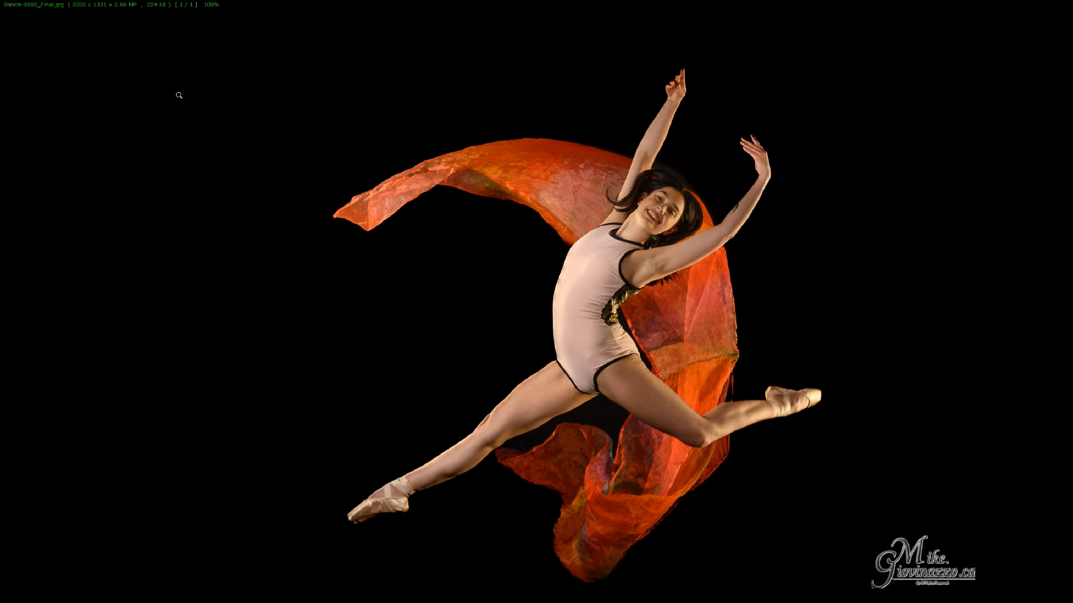
mouse_move(192, 597)
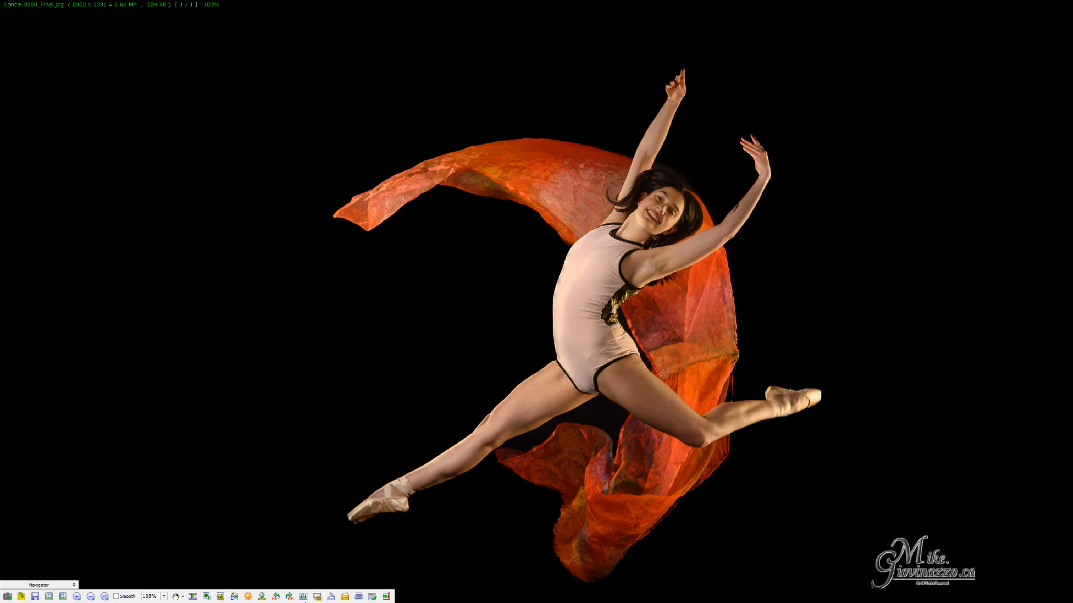
key("Escape")
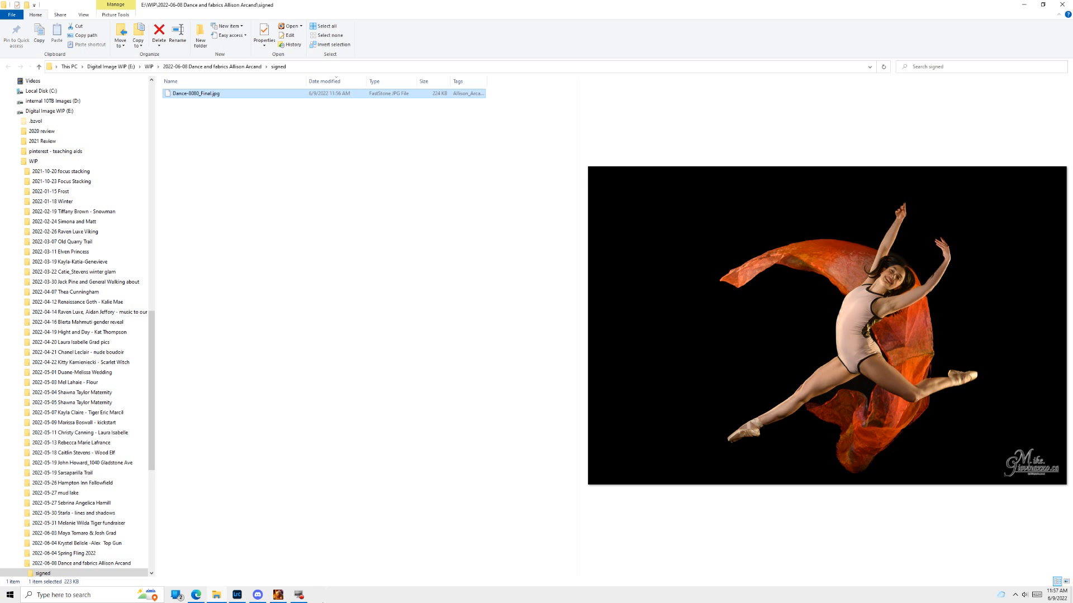
left_click(1063, 4)
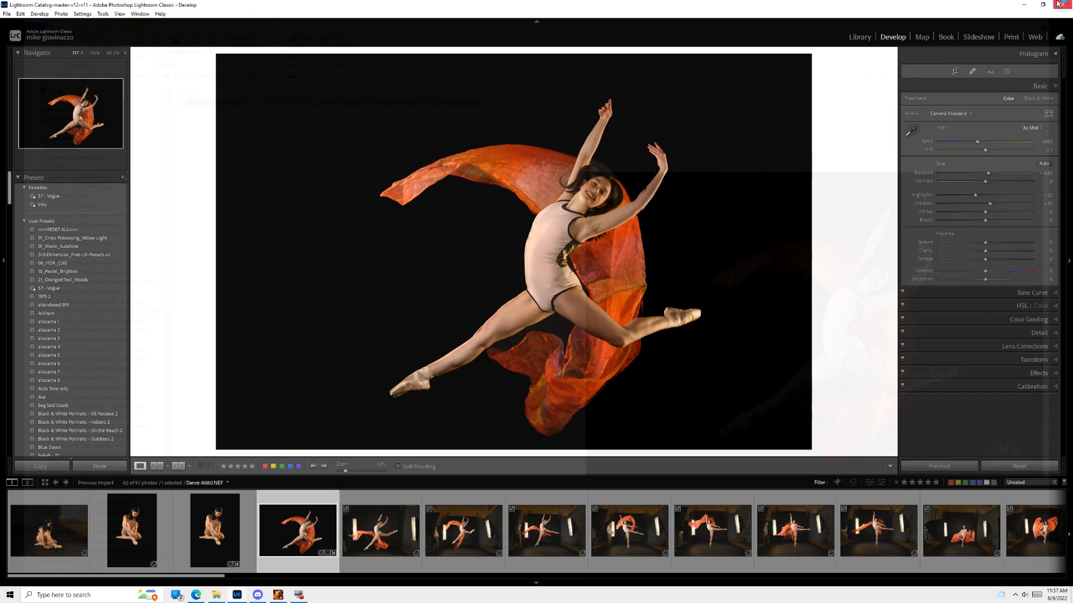